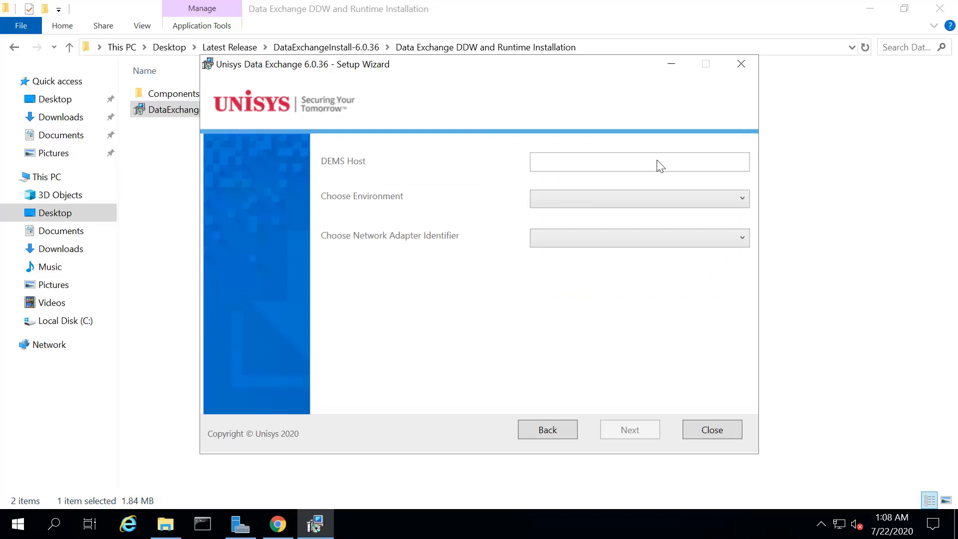
Set the DEMS host to localhost, with environment DE60Testing and network adapter USTR-UVM-29090.na.uis.unisys.com, and continue to component selection
click(656, 162)
text(localhost)
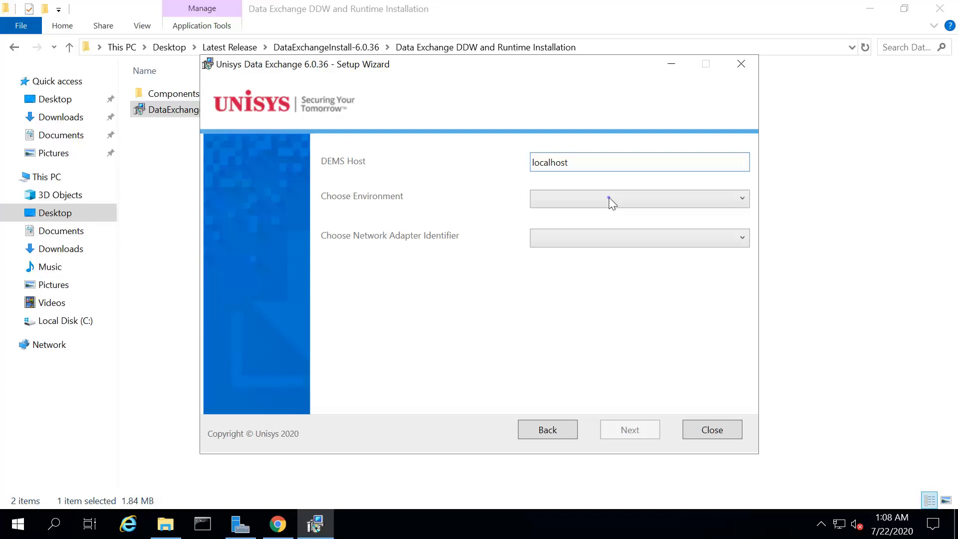
click(574, 198)
click(569, 217)
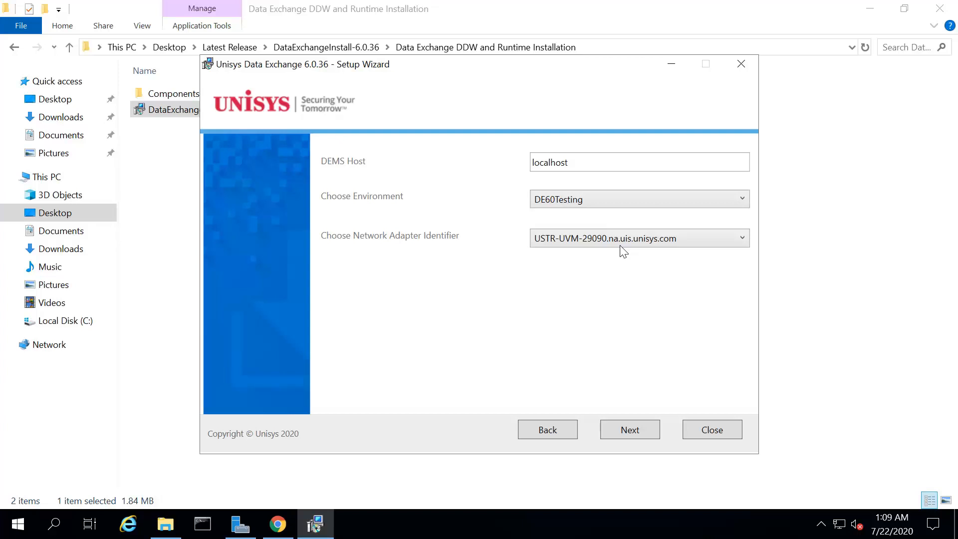
click(625, 431)
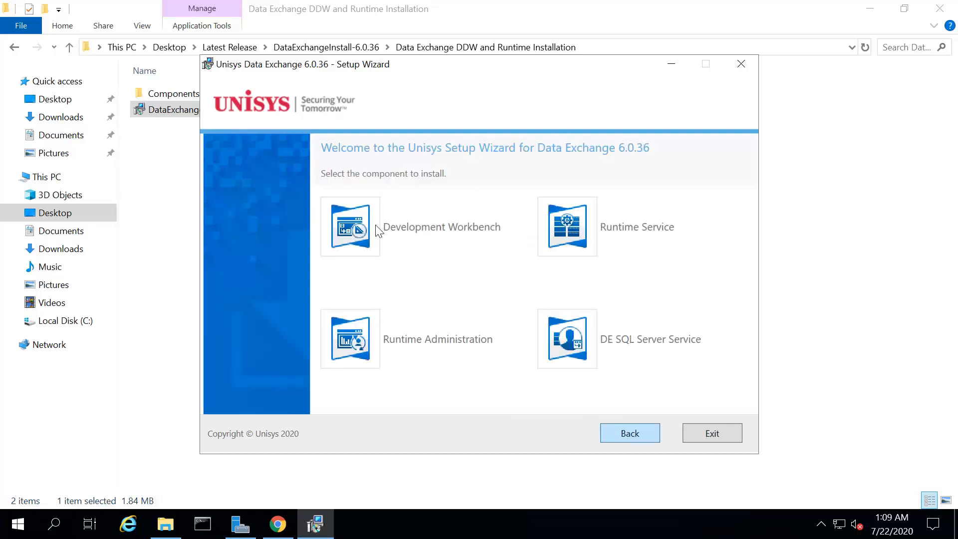
Install the Development Workbench component in its default destination folder and finish its setup wizard
click(377, 231)
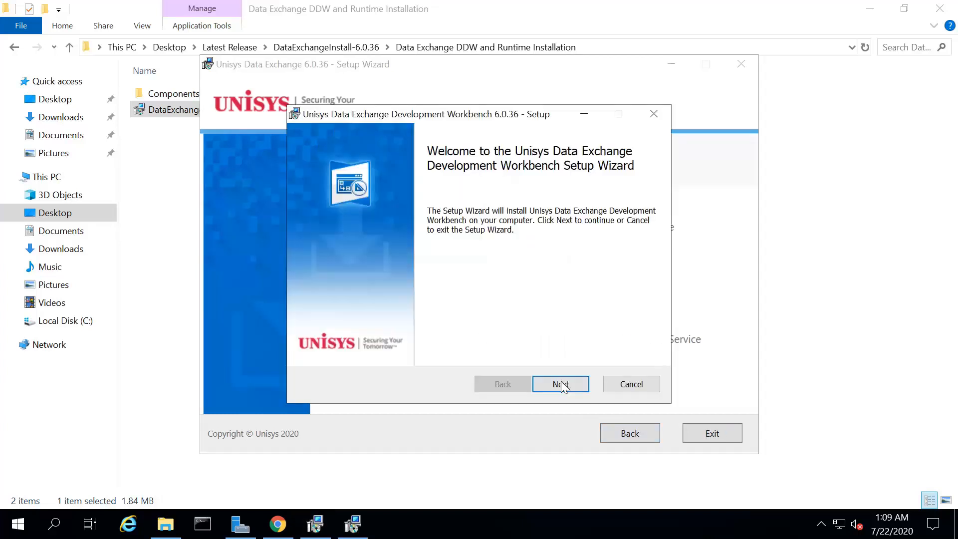
click(561, 384)
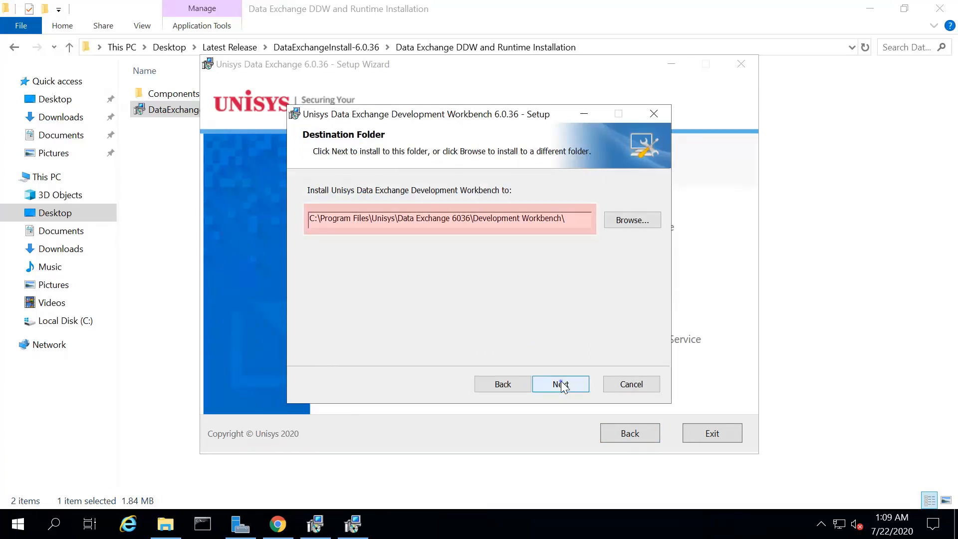
click(561, 384)
click(547, 384)
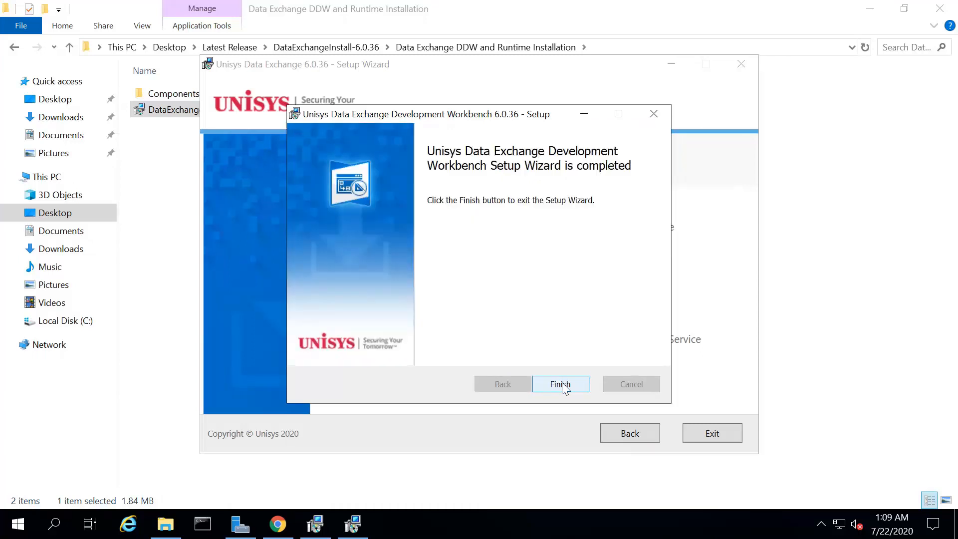
click(559, 384)
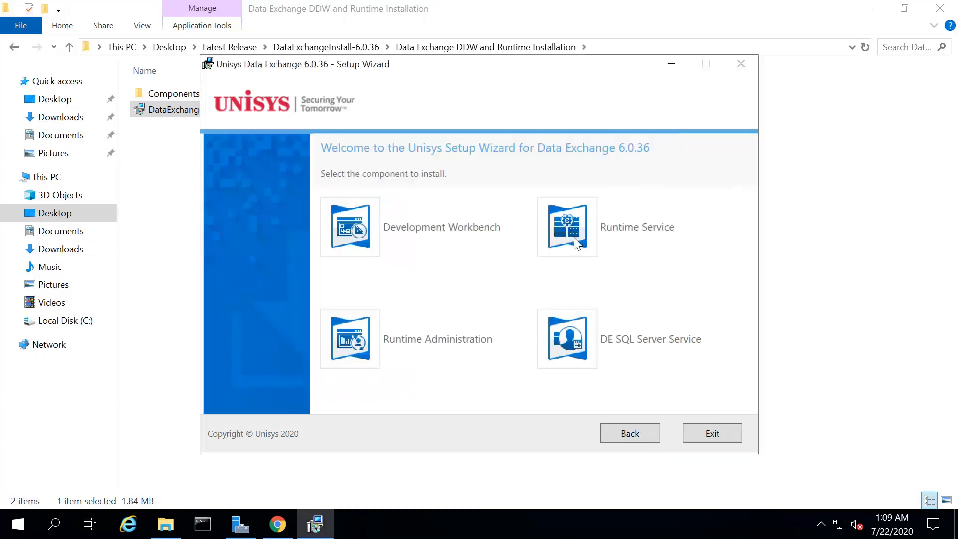
Start the Runtime Service setup for Enterprise Relational and Network Database Servers and test the (local) SQL Server connection with Windows Authentication
click(573, 238)
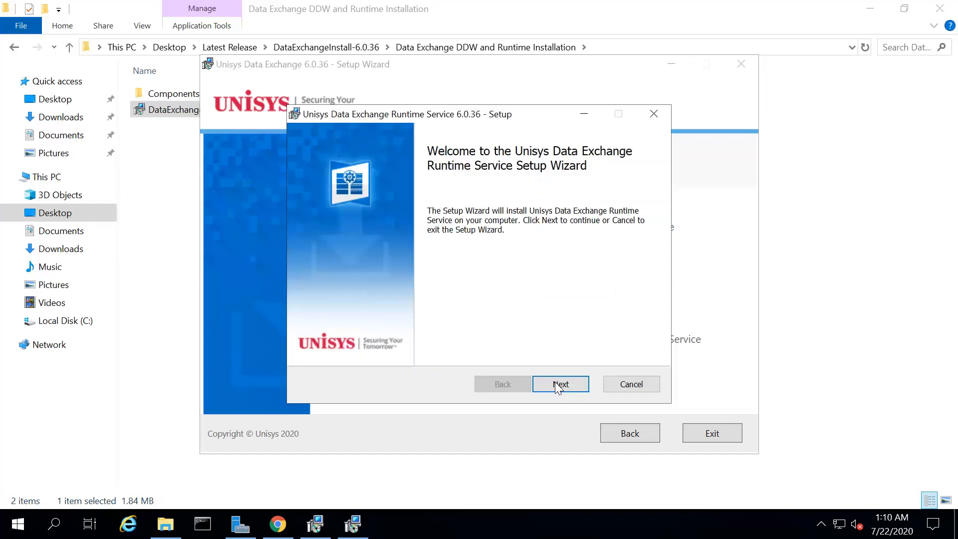
click(558, 384)
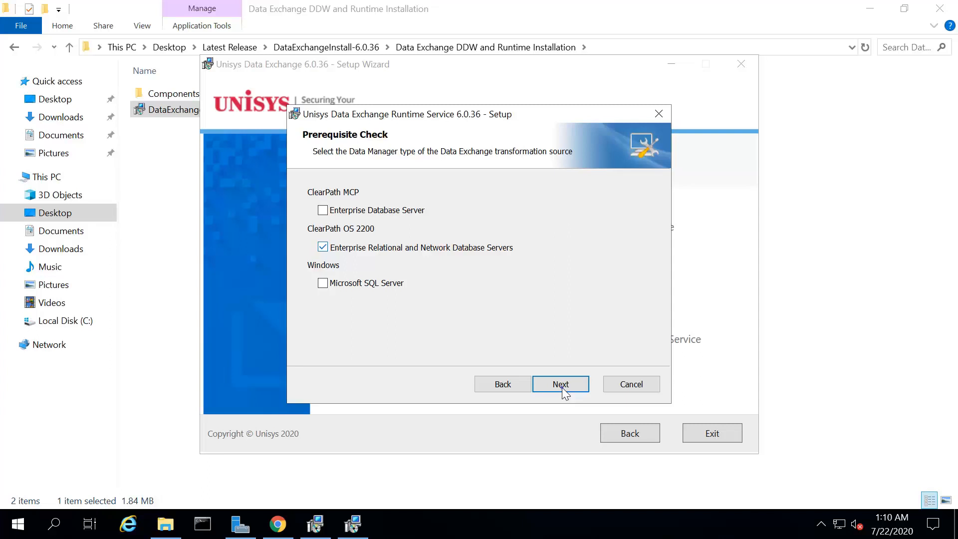
click(561, 384)
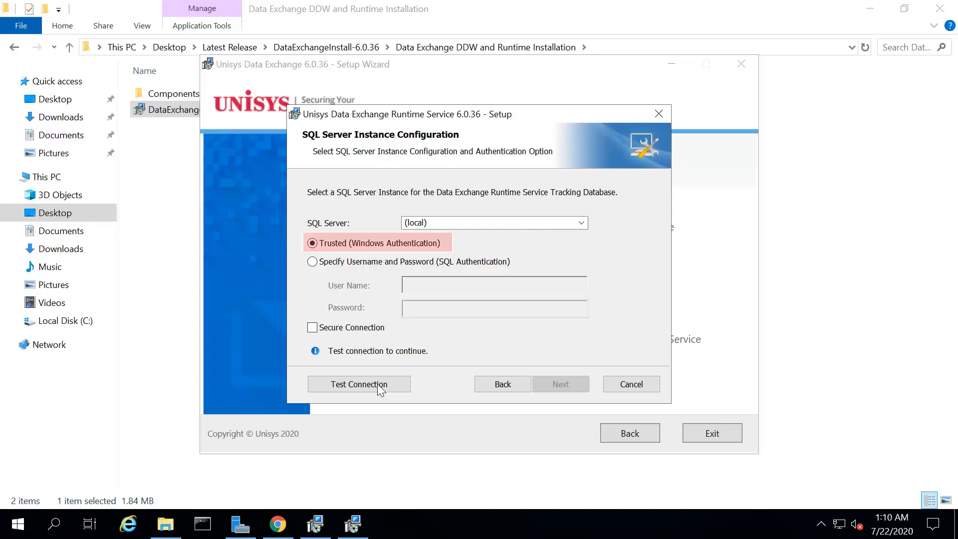
click(377, 384)
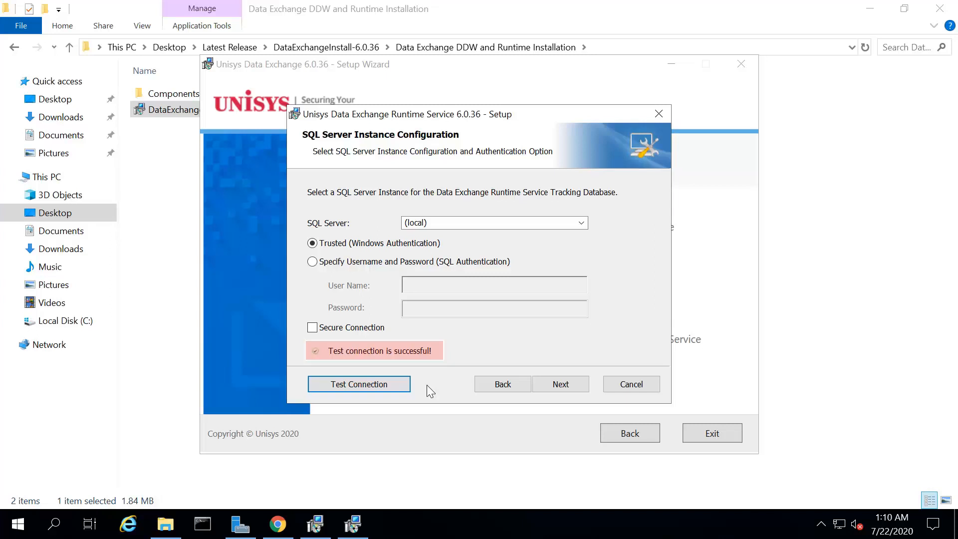
click(555, 384)
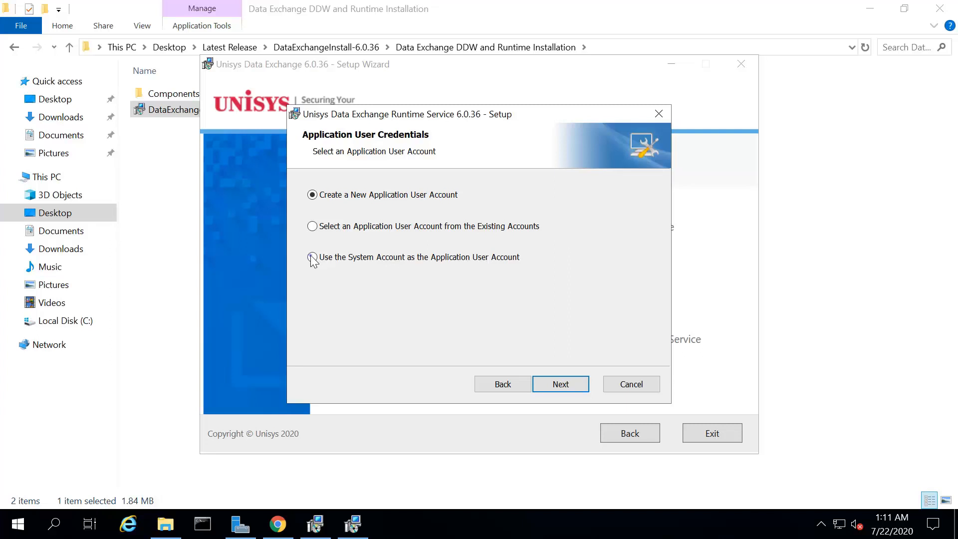
Install the Runtime Service using the System Account, default TCP ports 9299 and 9303, and the default destination folder
click(311, 257)
click(560, 384)
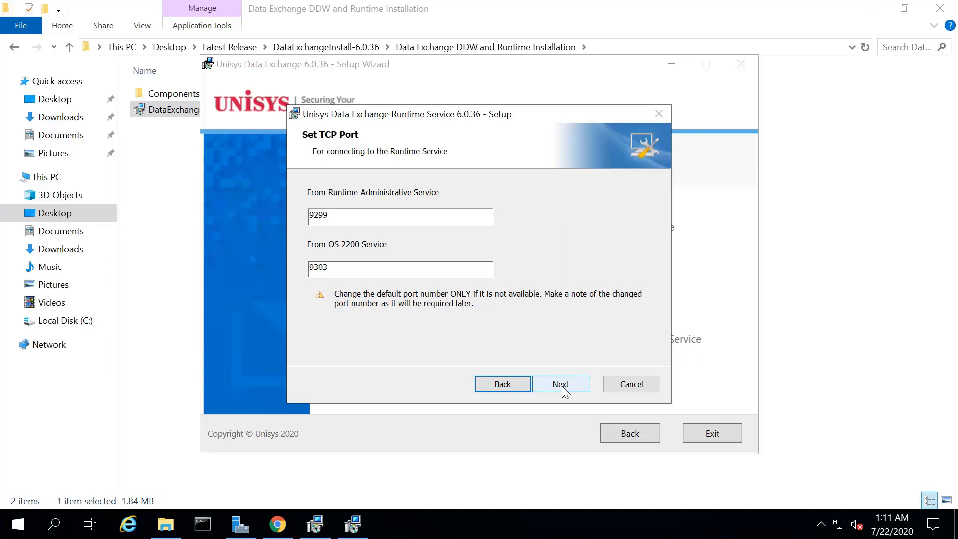
click(561, 385)
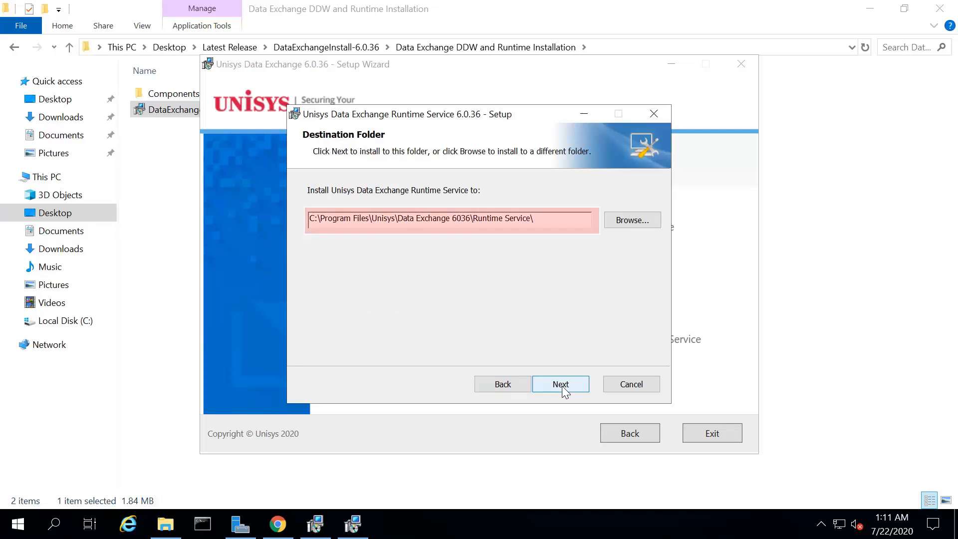
click(561, 384)
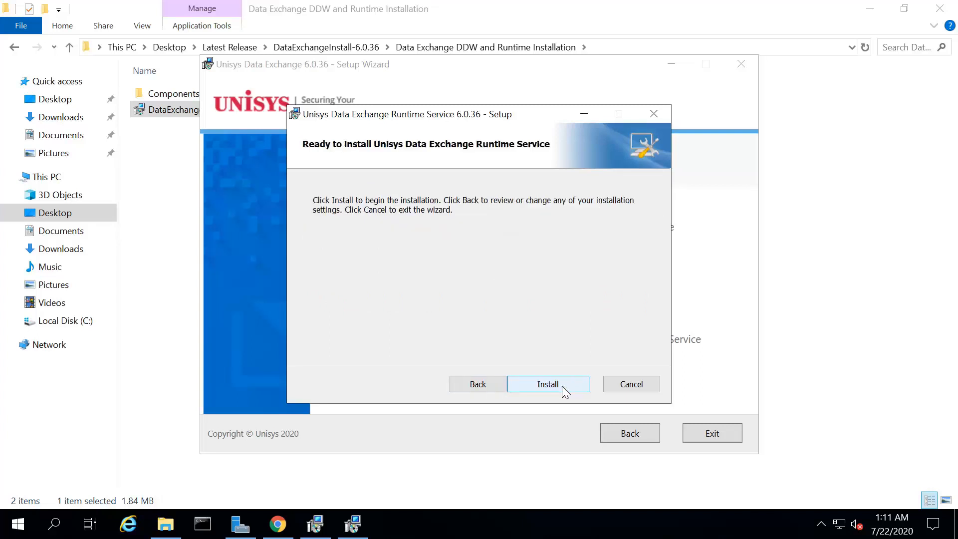
click(562, 385)
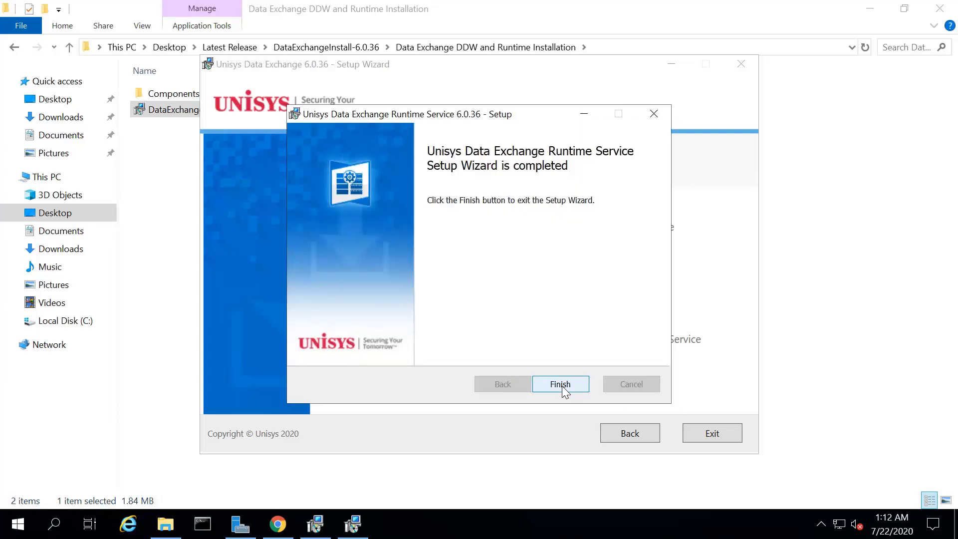
click(560, 384)
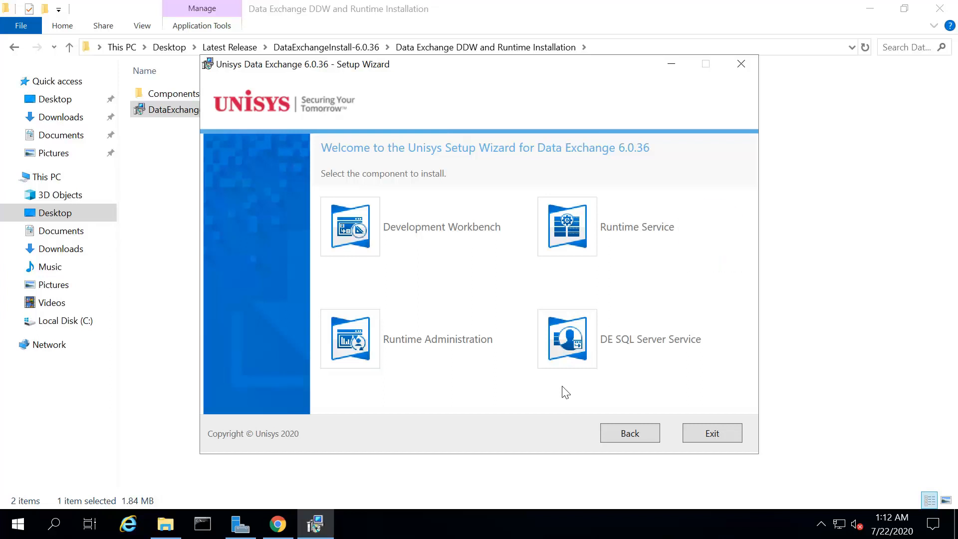
Start the Runtime Administration setup and test the (local) SQL Server connection with Trusted (Windows Authentication)
click(416, 339)
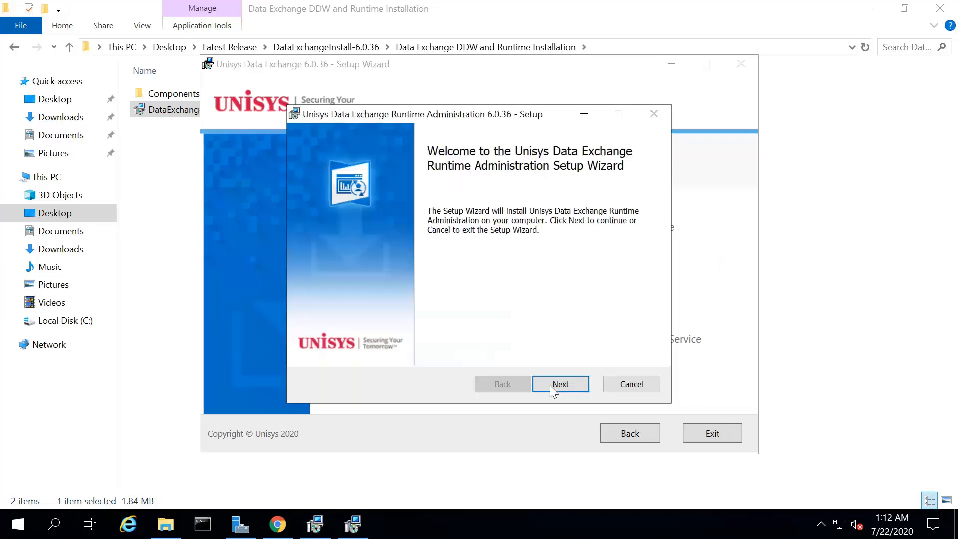
click(550, 385)
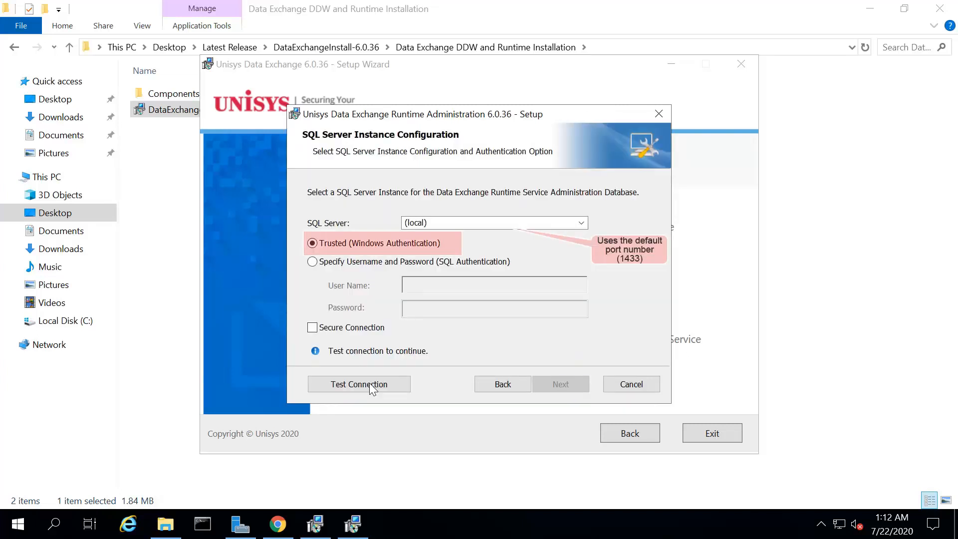
click(369, 383)
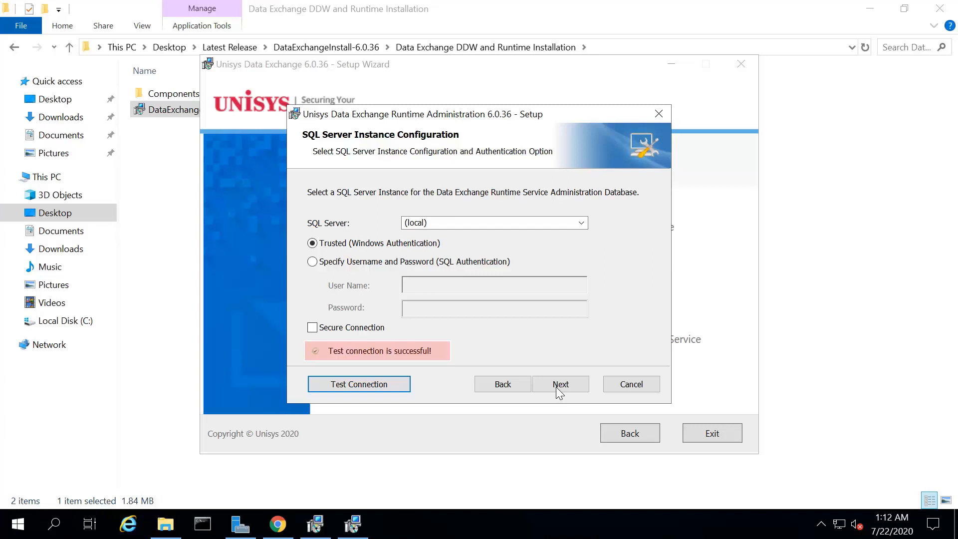
click(556, 388)
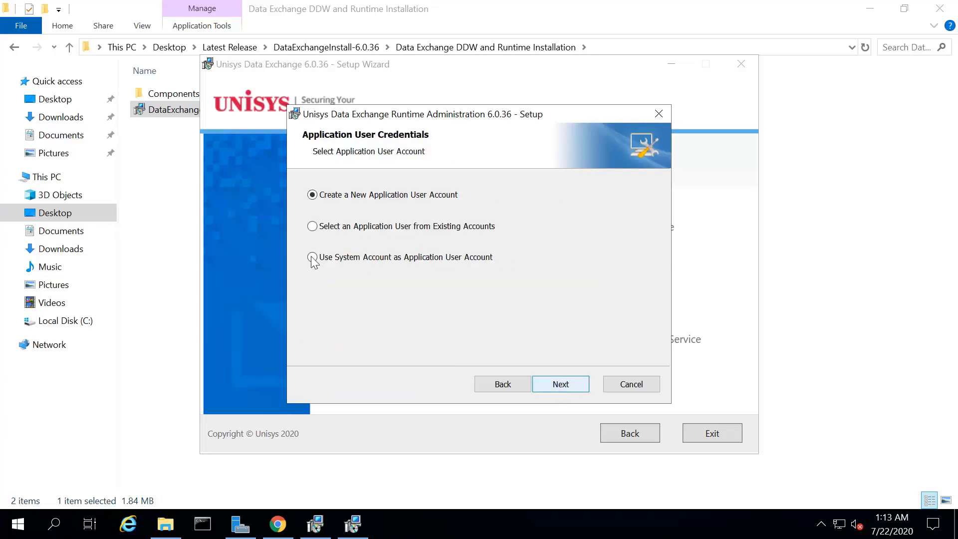
Install Runtime Administration using the System Account, TCP port 9300, the HTTP protocol and the default destination folder
click(313, 257)
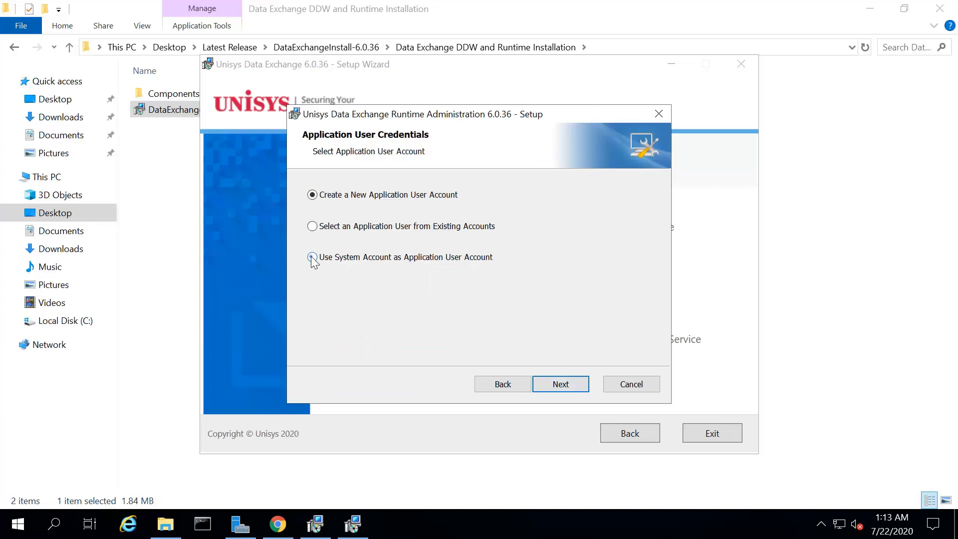
click(564, 389)
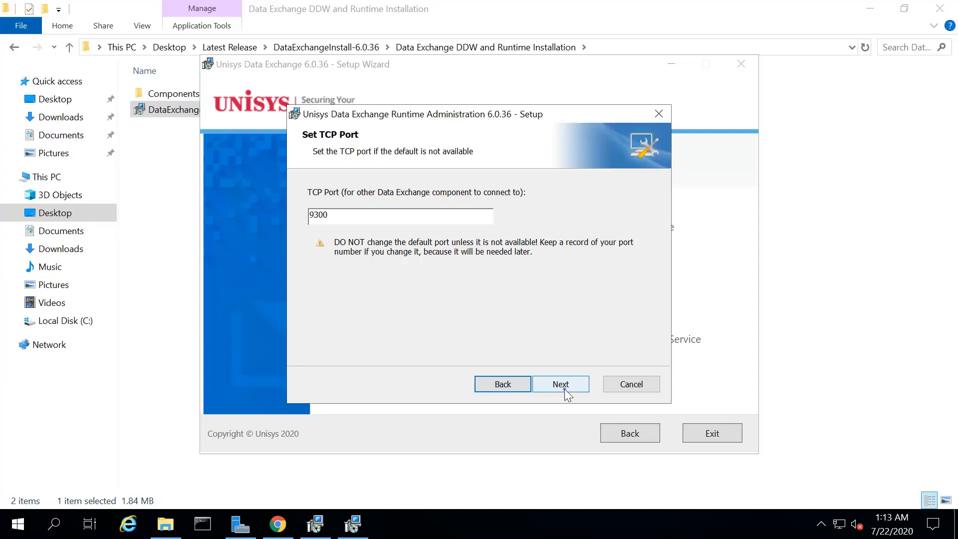
click(564, 389)
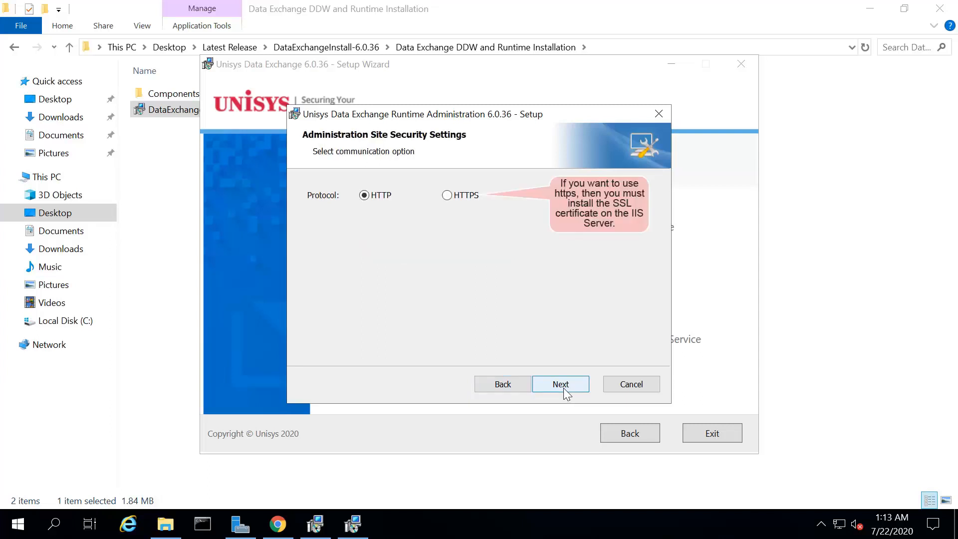
click(565, 393)
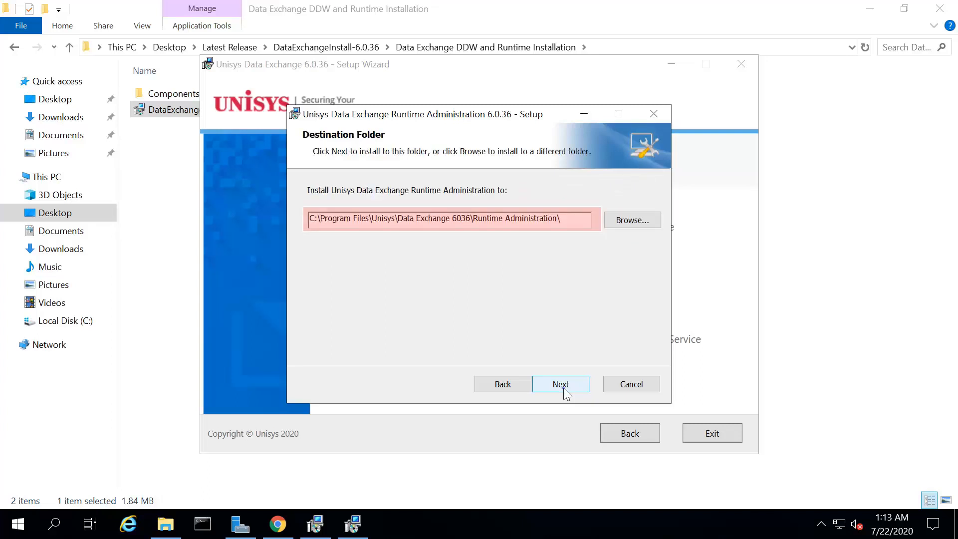
click(564, 389)
click(564, 387)
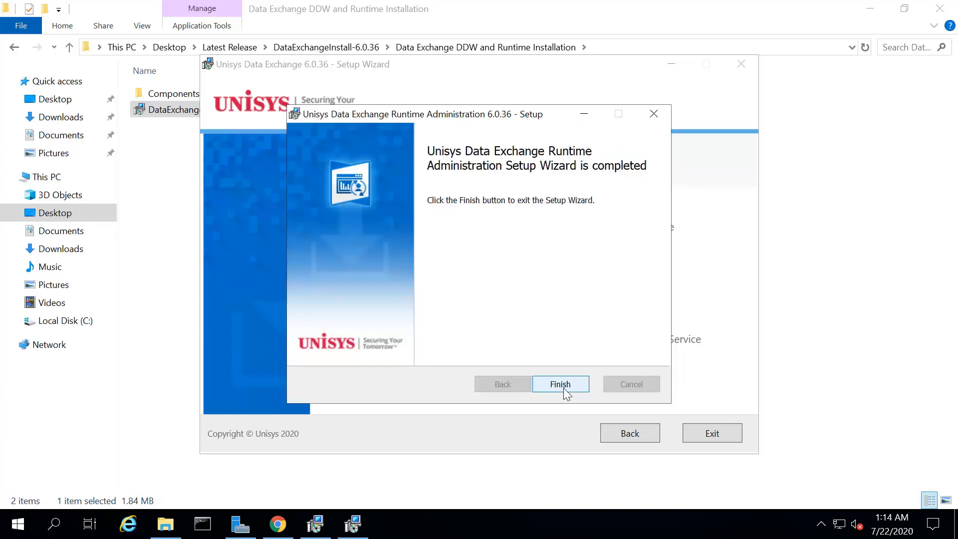
click(560, 384)
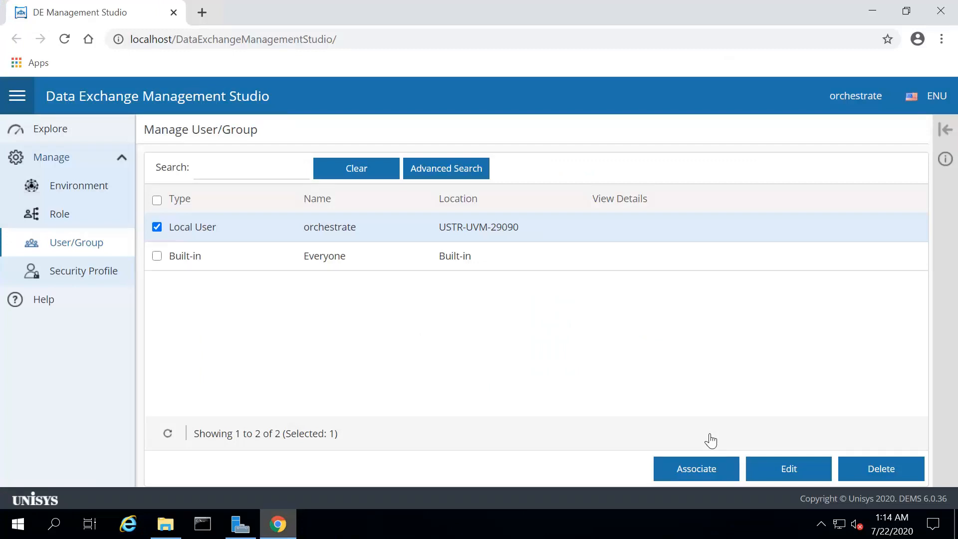
In Data Exchange Management Studio, explore the hosts and expand USTR-UVM-29090 to check its registered components
click(52, 132)
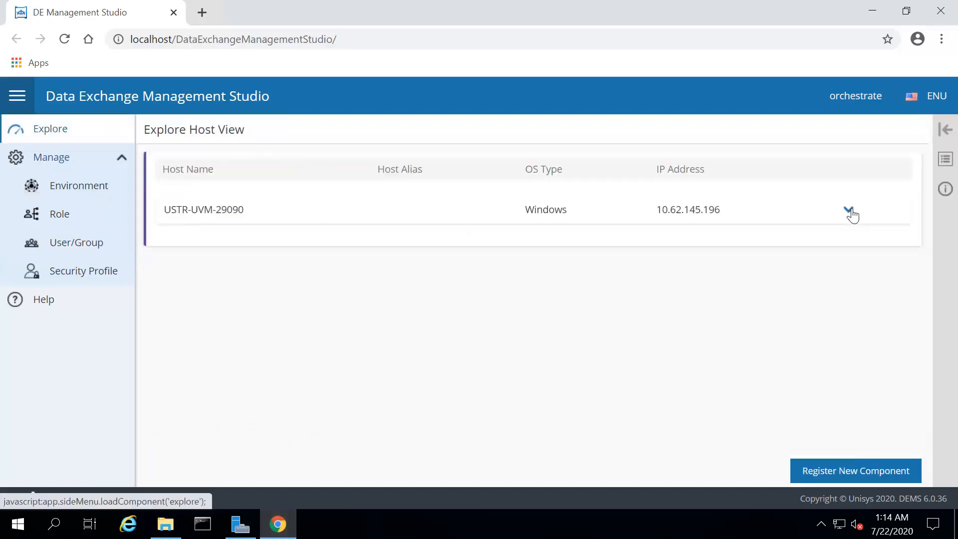
click(850, 212)
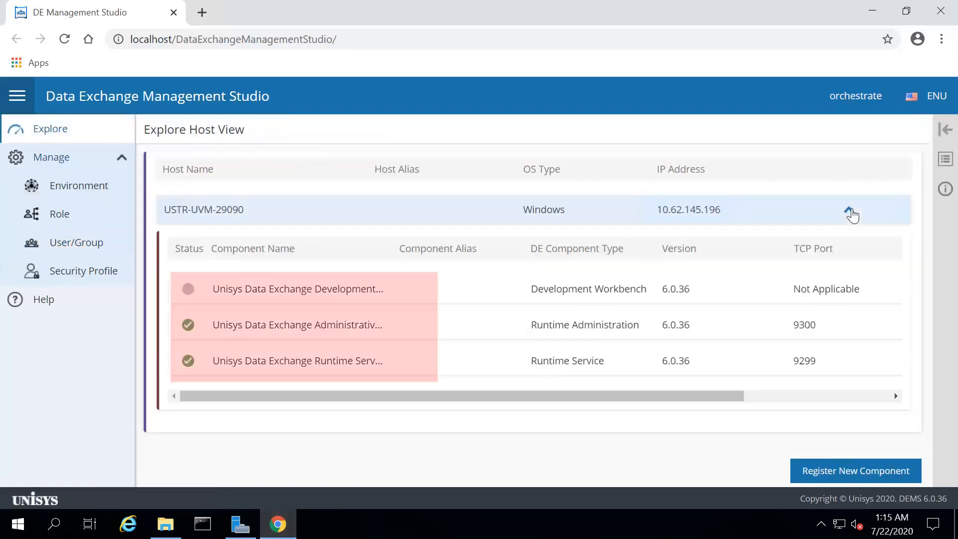